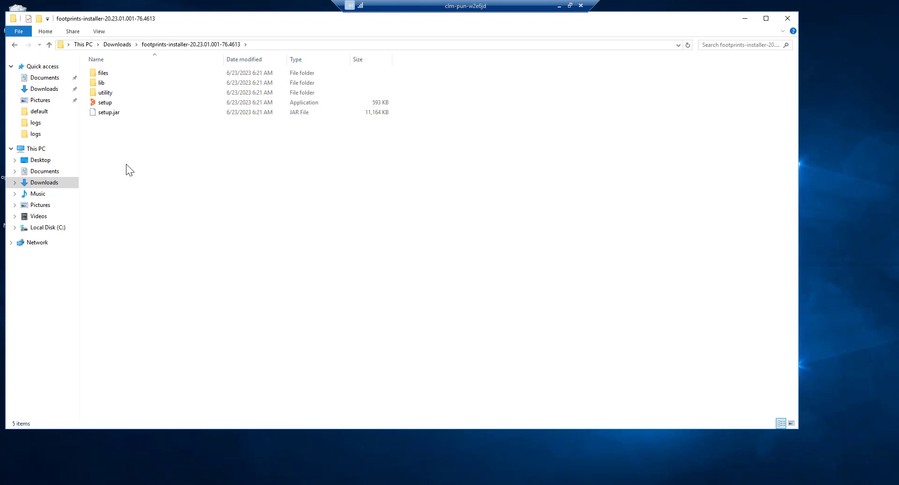
Select setup in the FootPrints installer folder and bring up its context menu.
click(109, 104)
right_click(108, 104)
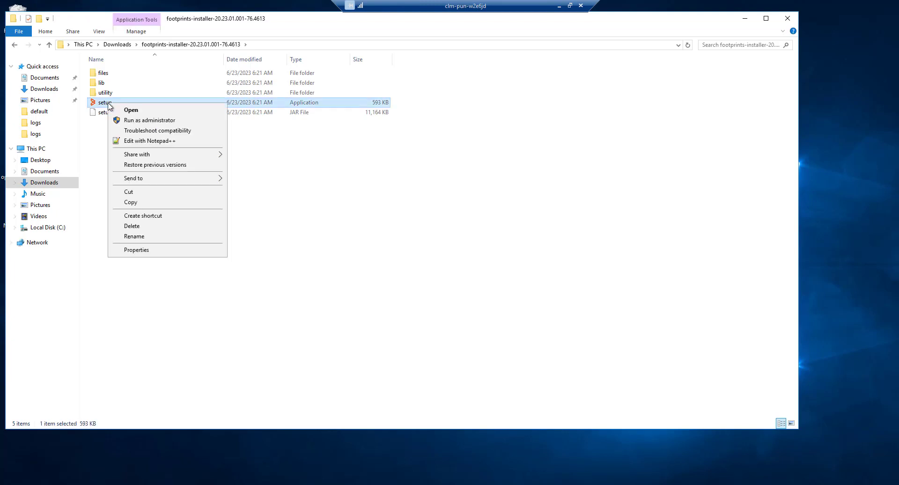
Run setup as administrator and start the installer in US English.
click(144, 122)
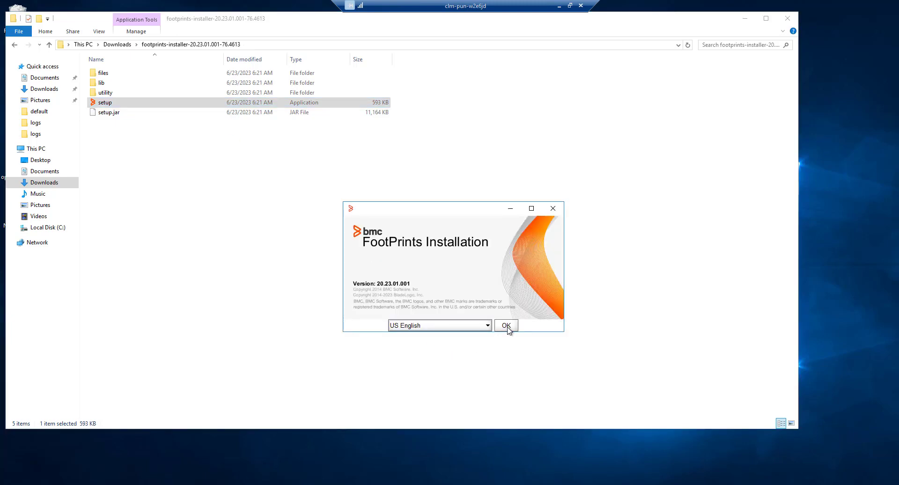
click(507, 327)
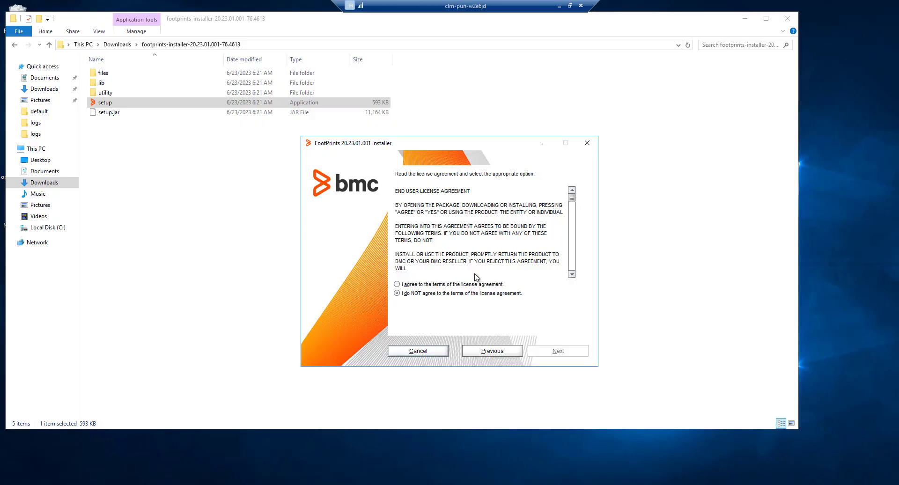
Agree to the license terms and continue past the Java 17 prerequisites notice.
click(445, 284)
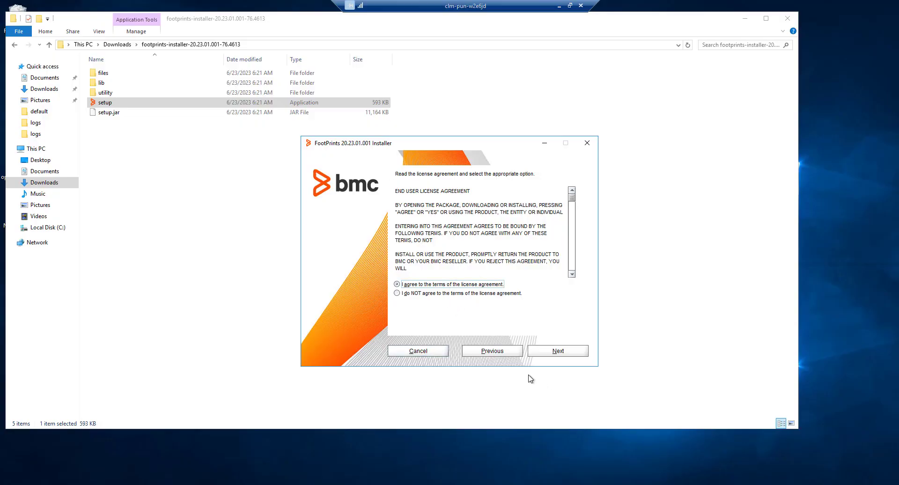
click(558, 351)
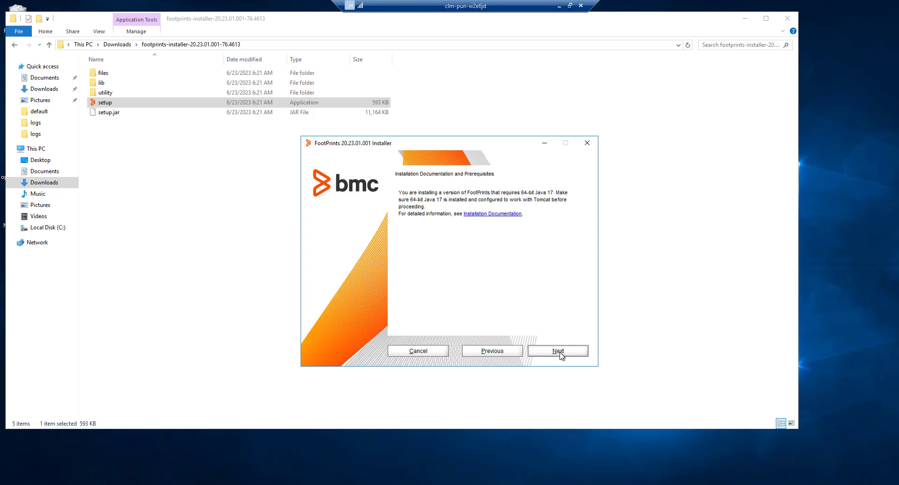
click(558, 351)
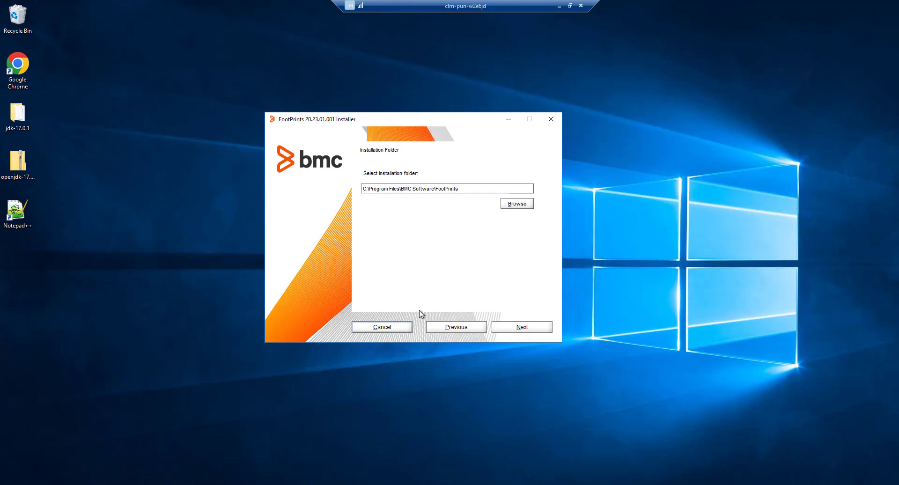
Keep the default installation folder and enter login name Admin with the password typed twice.
click(514, 328)
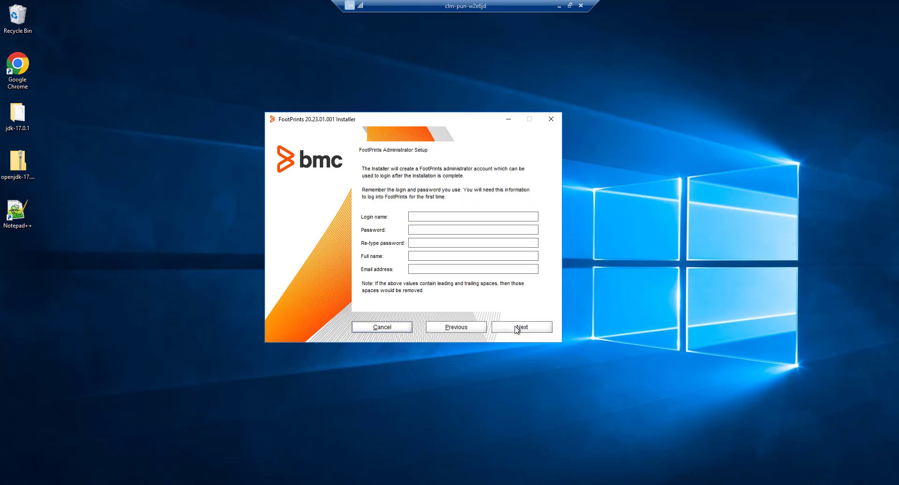
click(497, 216)
text(Admin)
key(Tab)
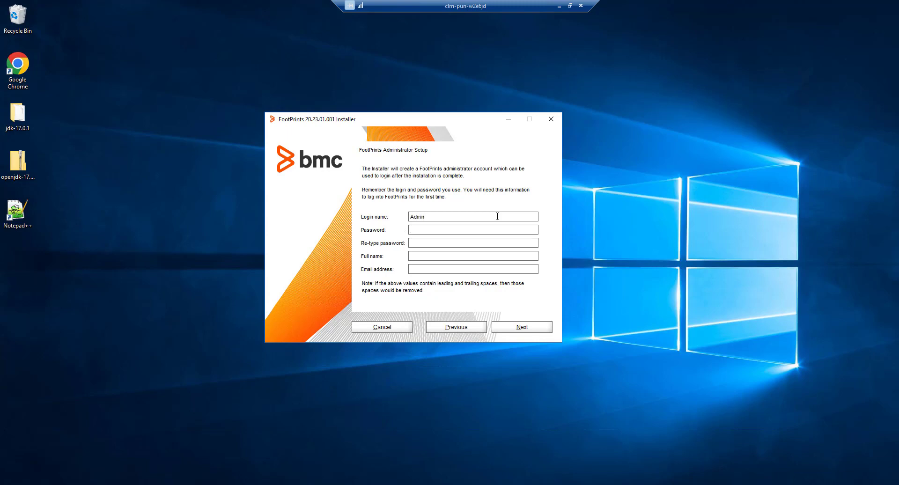
text(••••••)
text(••••••••••••••••••)
Enter full name Administrator and the administrator's e-mail address.
click(466, 257)
text(BMC)
key(BackSpace)
key(BackSpace)
text(Administrat)
text(or)
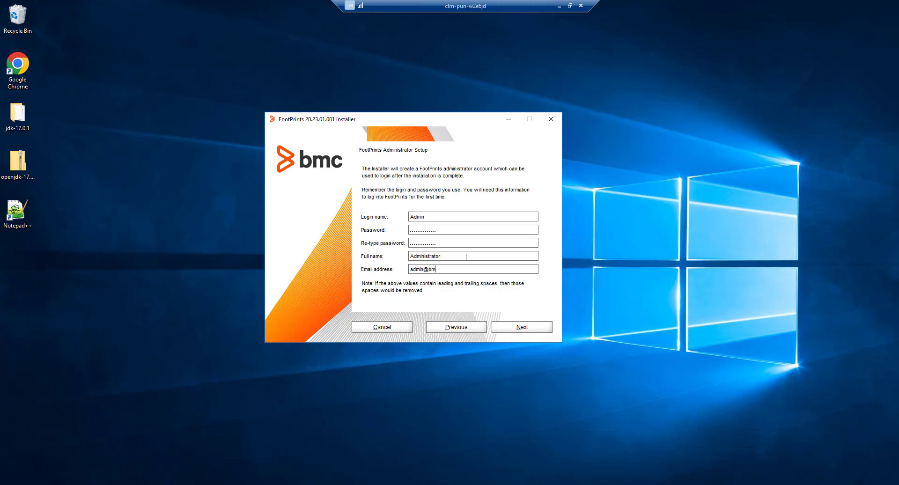
Submit the administrator account, then enter and confirm the encryption passphrase and continue.
click(513, 329)
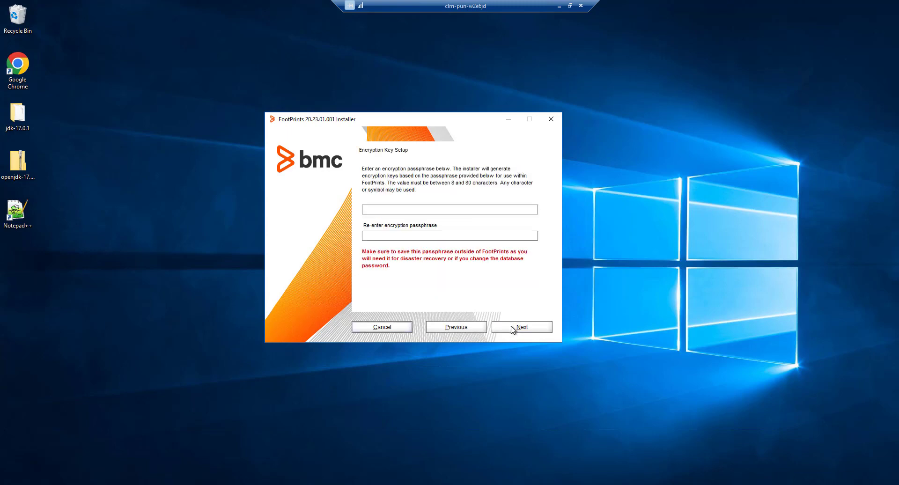
click(426, 208)
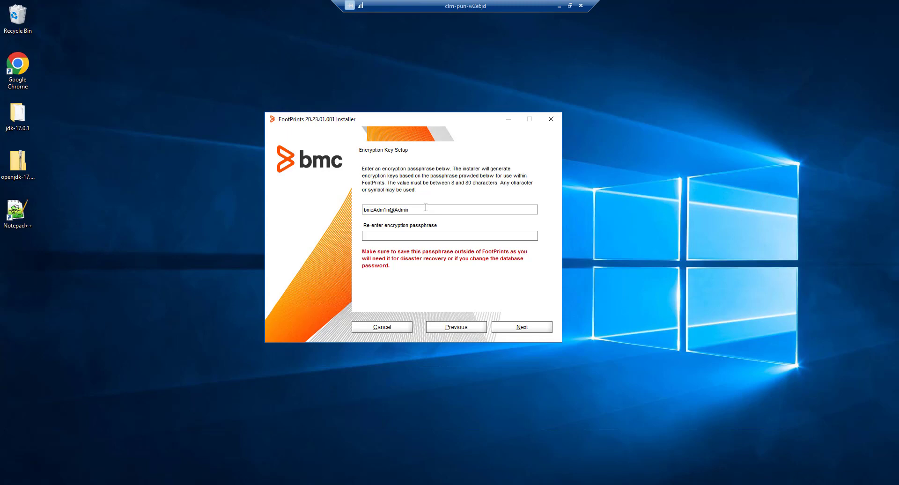
key(Tab)
click(525, 329)
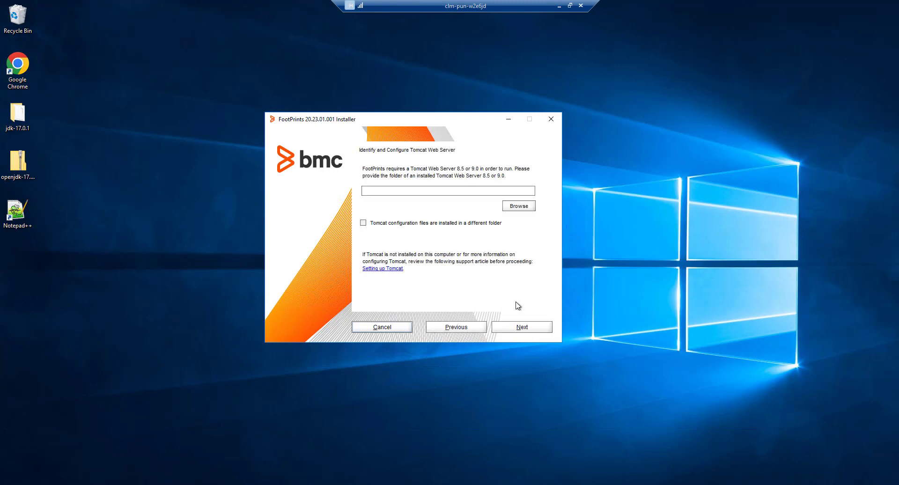
Browse to C:\Program Files\Apache Software Foundation\Tomcat 9.0 as the Tomcat folder.
click(519, 206)
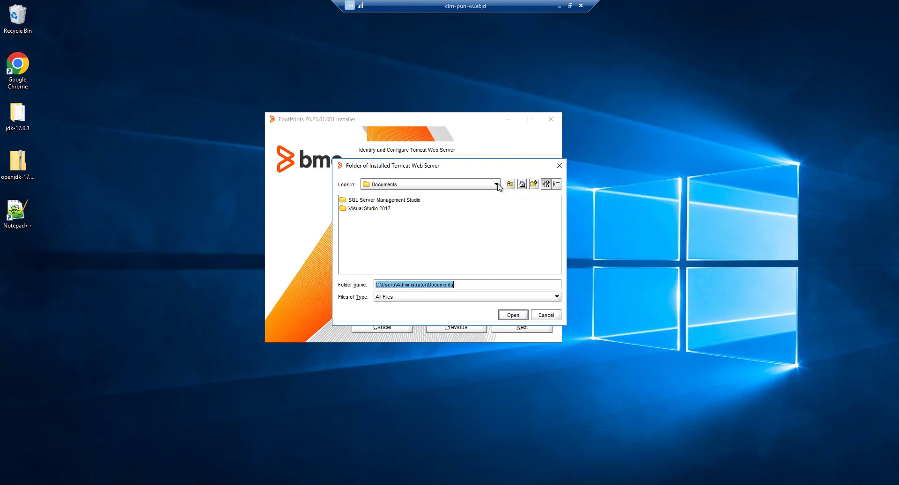
click(497, 185)
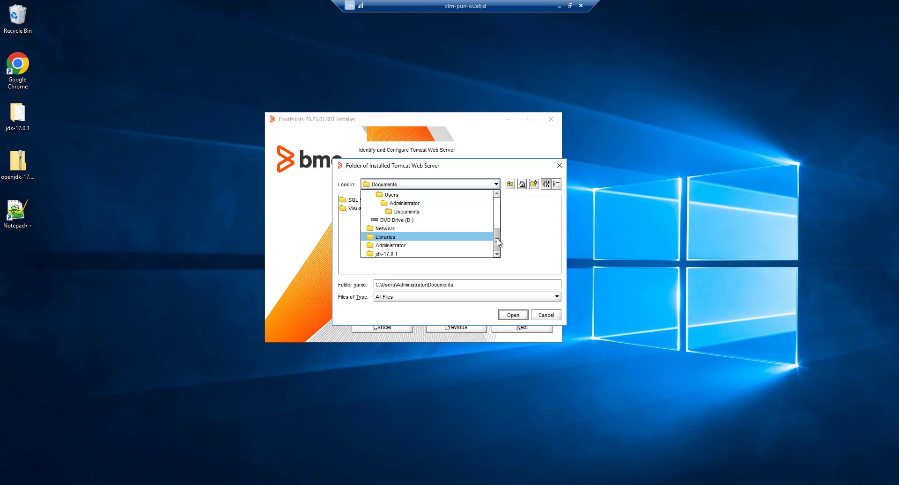
scroll(497, 242, up, 2)
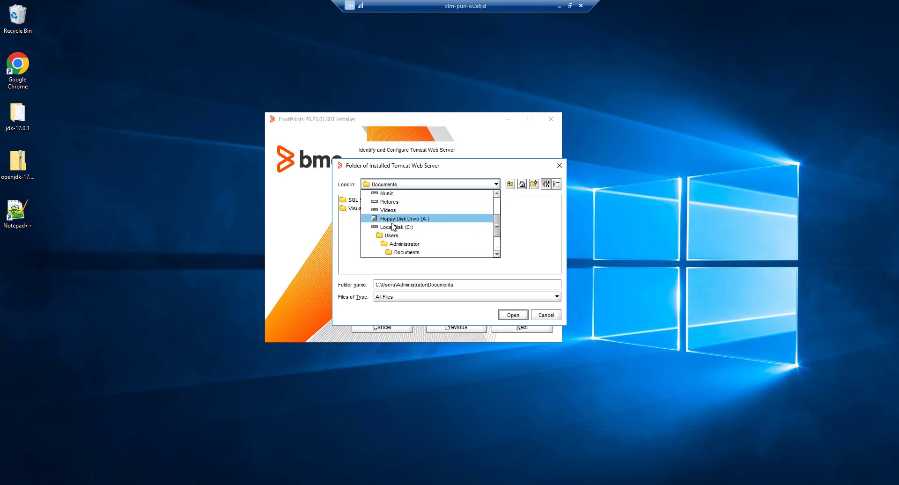
click(393, 227)
click(375, 226)
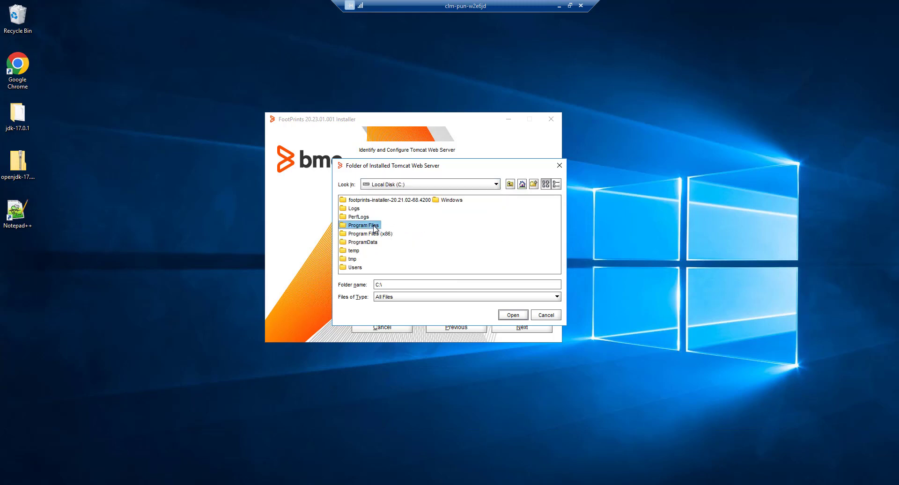
double_click(375, 227)
double_click(381, 200)
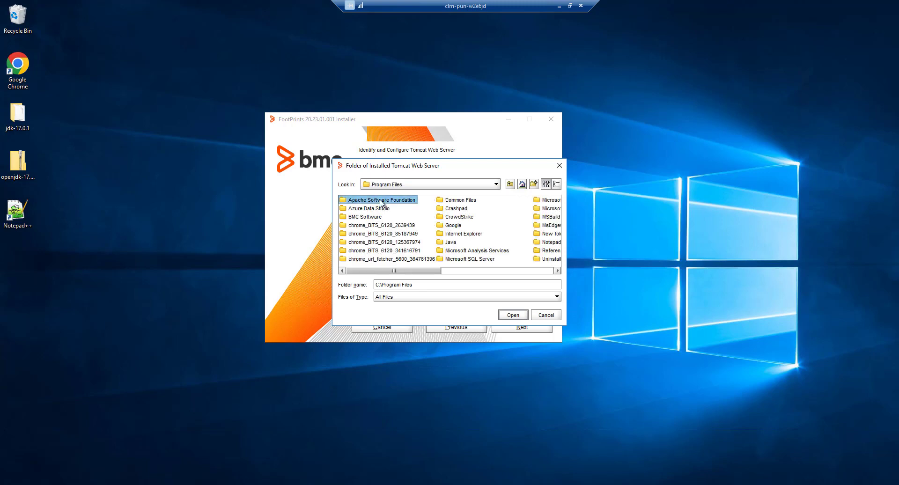
click(370, 200)
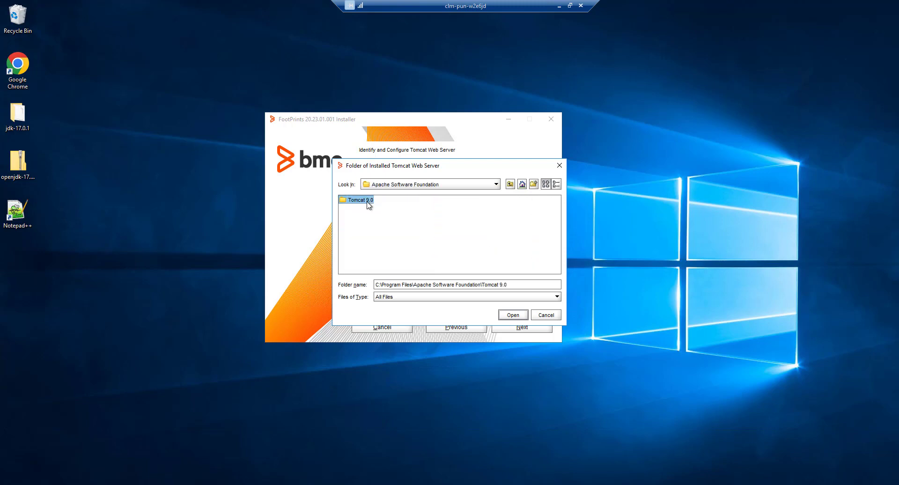
click(514, 315)
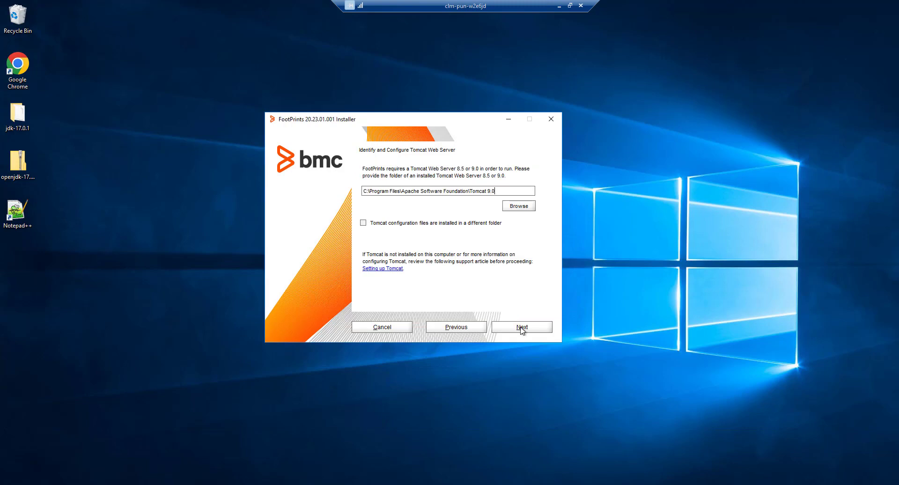
Accept the Tomcat folder, the Catalina engine with localhost host, and SQL Server as database.
click(522, 329)
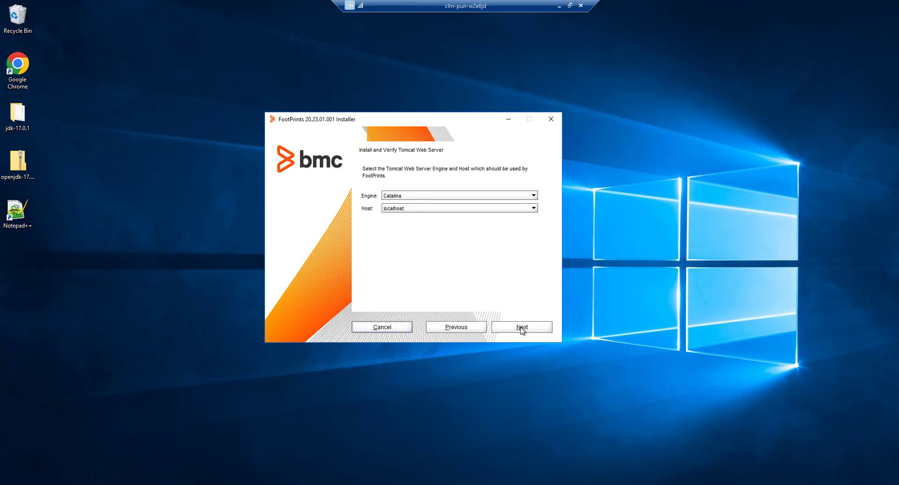
click(522, 327)
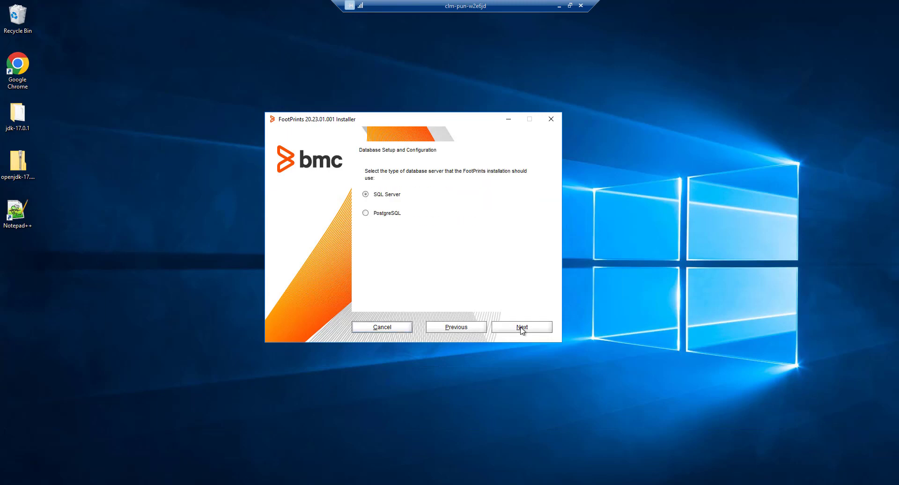
click(521, 327)
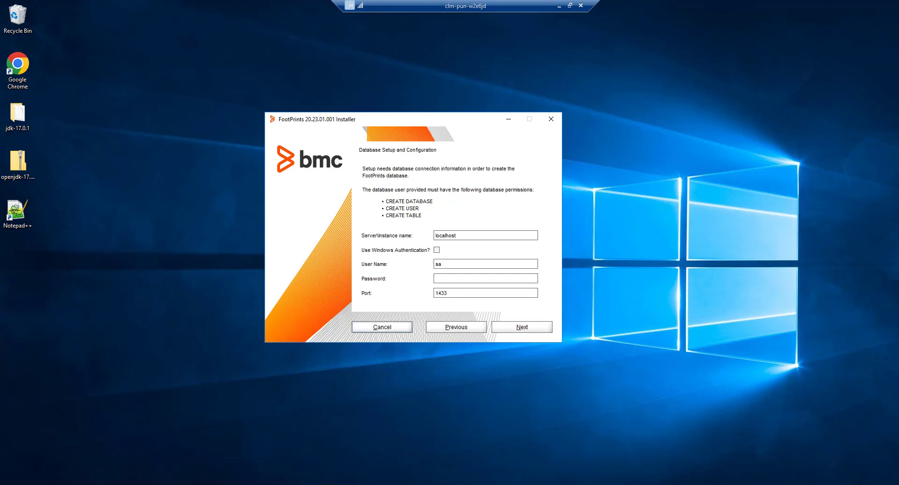
Set the SQL Server instance to CLM-PUN-W2E6JD with its password, then minimize Management Studio.
mouse_move(126, 484)
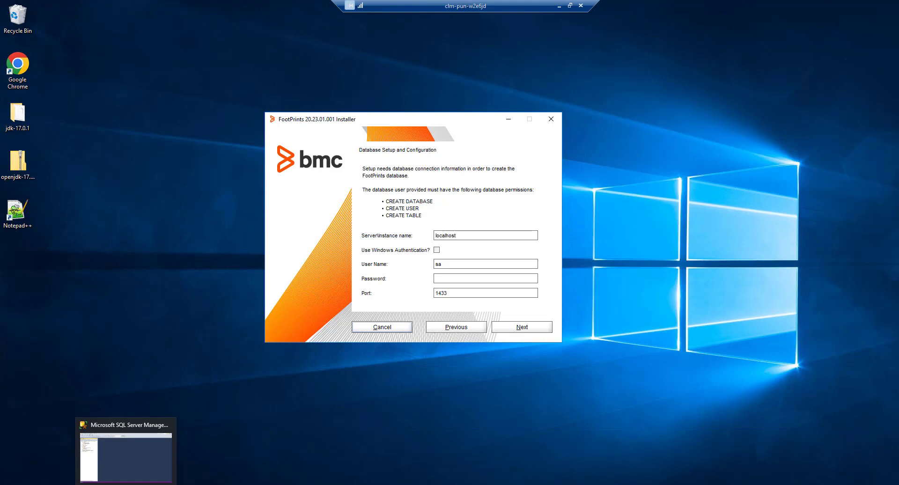
click(126, 484)
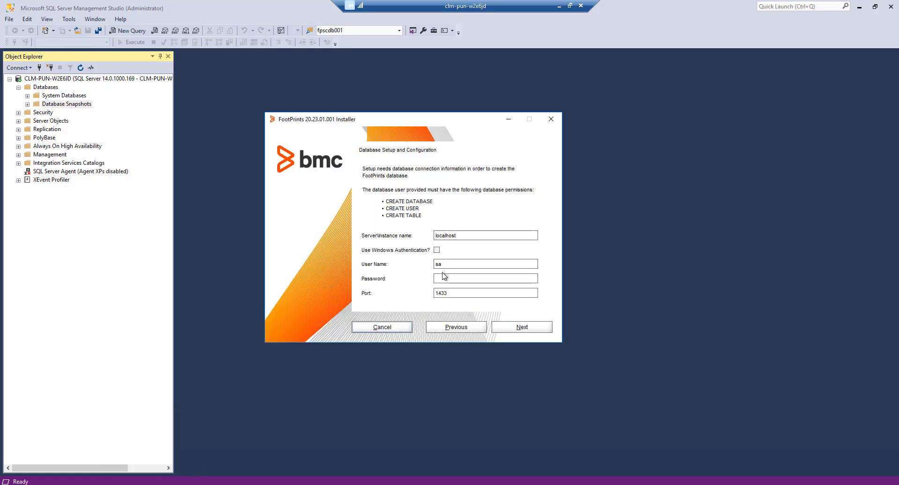
click(465, 234)
key(ctrl+a)
key(ctrl+v)
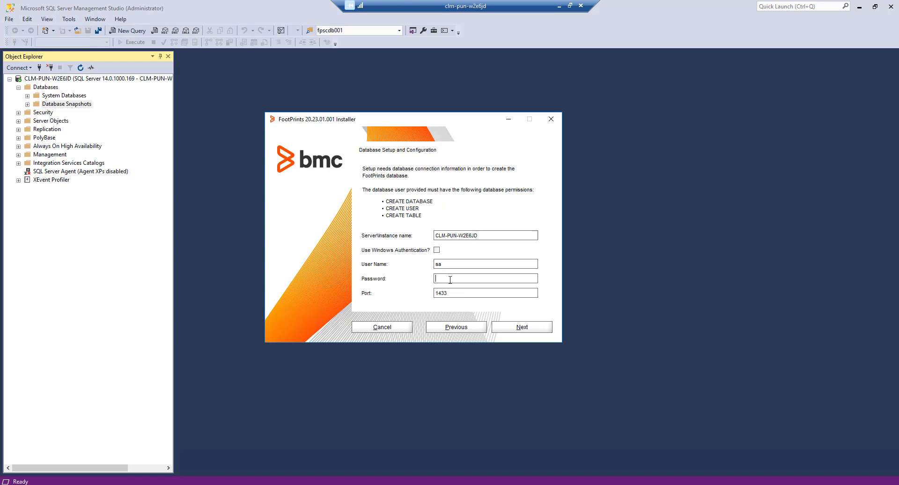
text(••••••••)
click(533, 330)
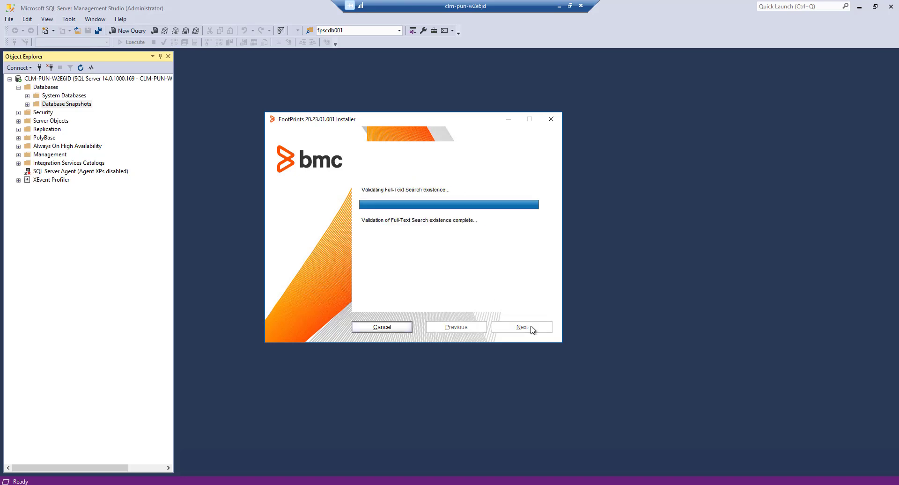
click(862, 8)
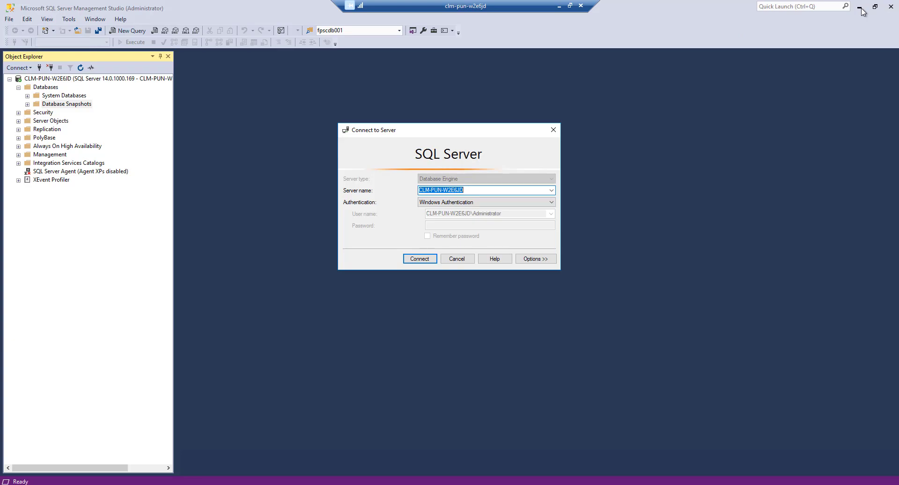
click(860, 8)
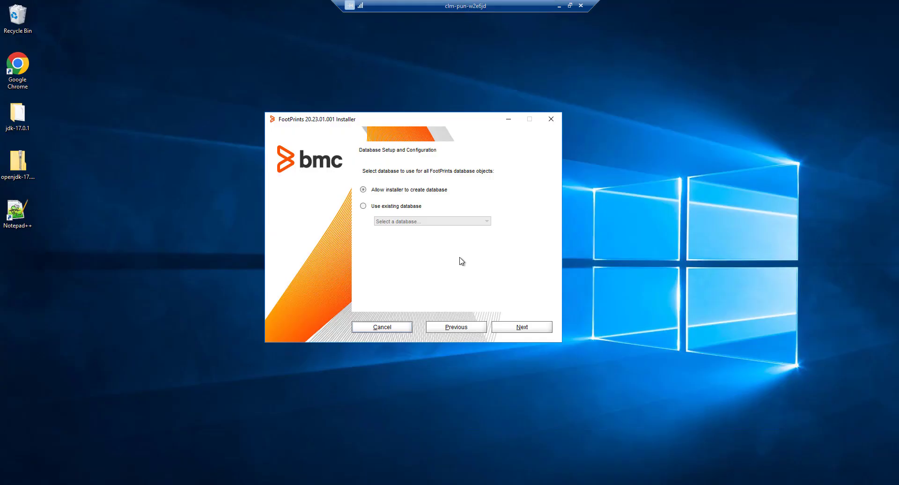
Let the installer create the database and replace the fpdb008_adm generated password with a new one.
click(512, 331)
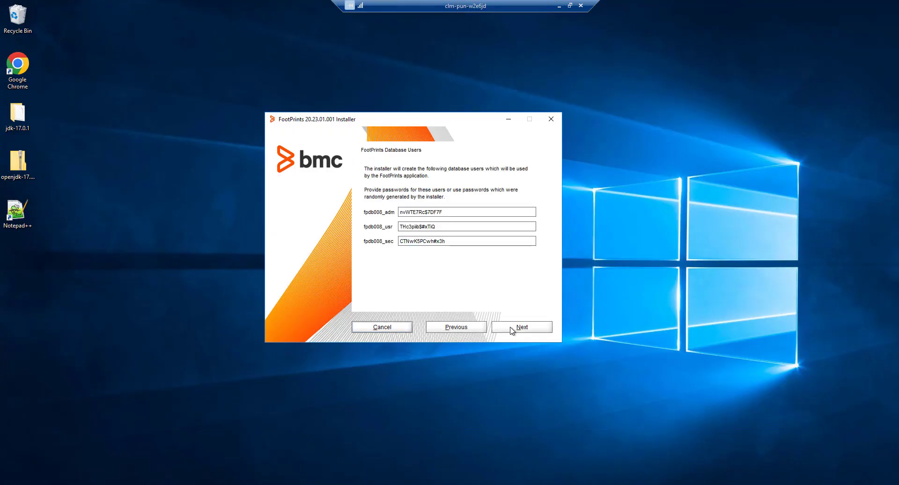
click(450, 213)
double_click(446, 227)
double_click(446, 212)
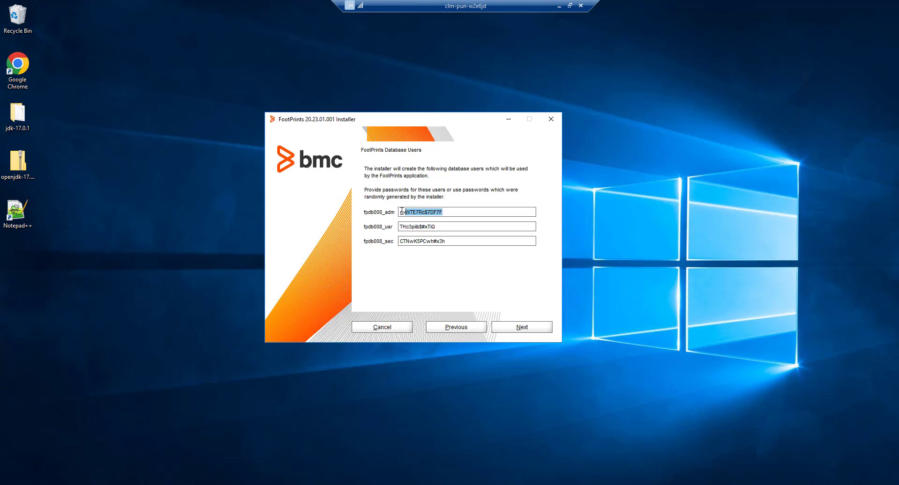
click(448, 240)
double_click(429, 241)
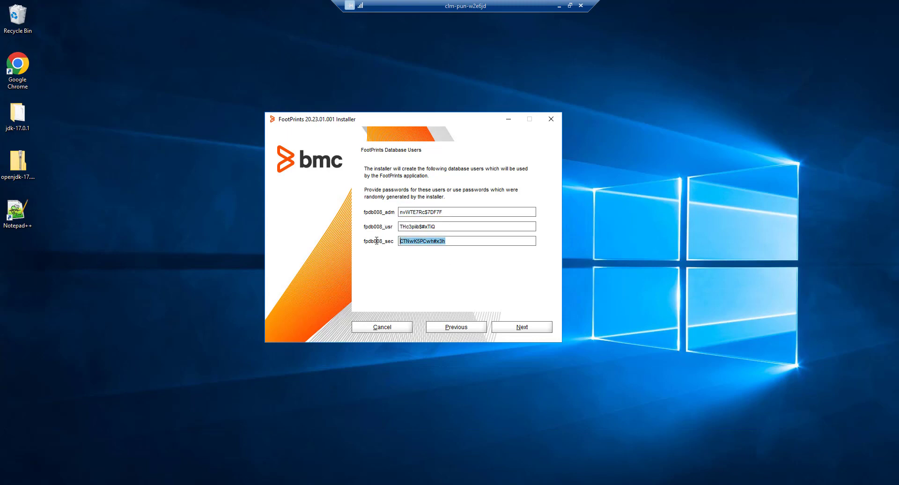
click(447, 213)
key(BackSpace)
key(BackSpace)
key(BackSpace)
key(BackSpace)
key(BackSpace)
key(BackSpace)
key(BackSpace)
key(BackSpace)
key(BackSpace)
key(BackSpace)
key(BackSpace)
key(BackSpace)
key(BackSpace)
key(BackSpace)
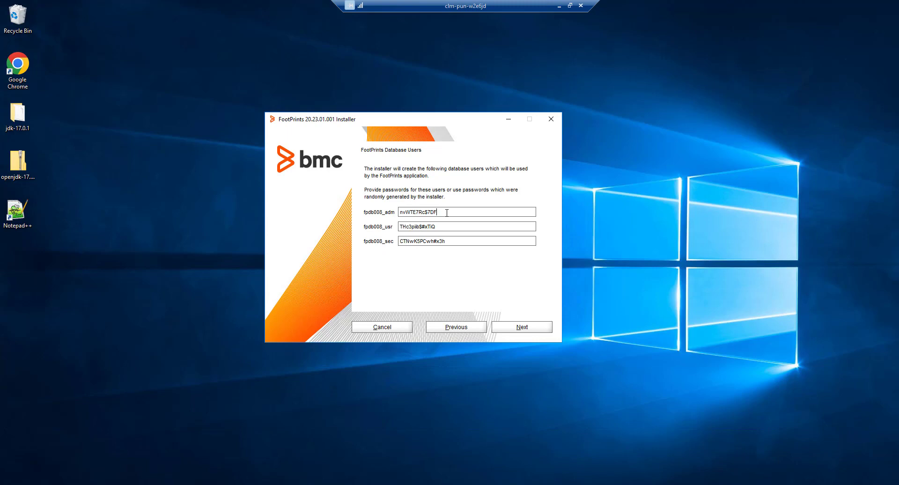
Paste the same password for fpdb008_usr and fpdb008_sec and submit the database users.
drag(426, 212, 399, 225)
drag(457, 241, 399, 244)
key(ctrl+v)
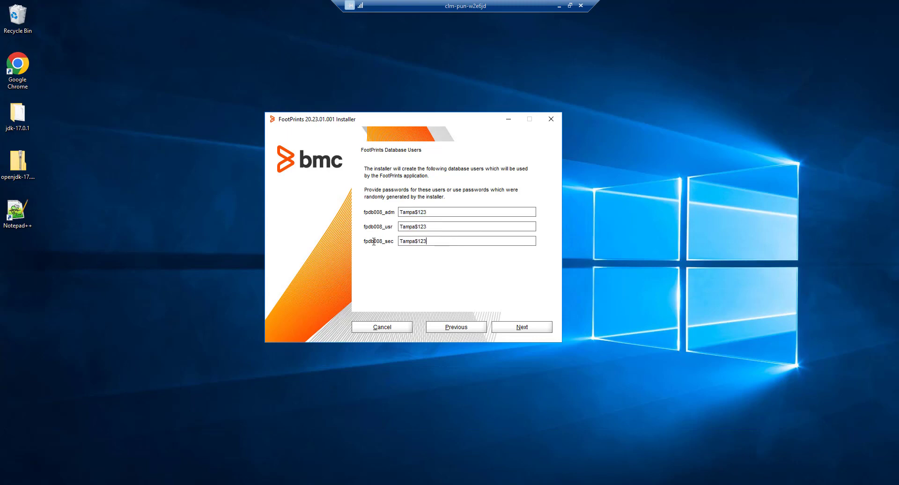
click(507, 327)
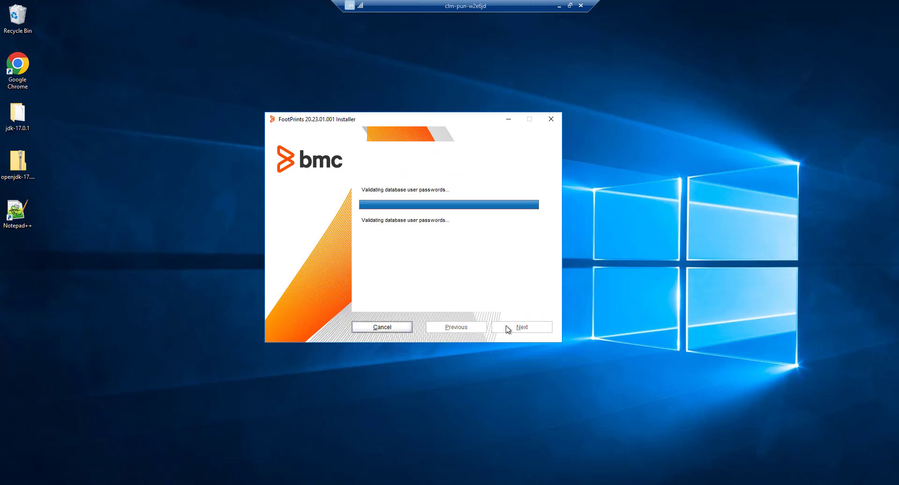
Paste the shared password for report user fpdb008_rpt and continue to the Application URL page.
click(467, 218)
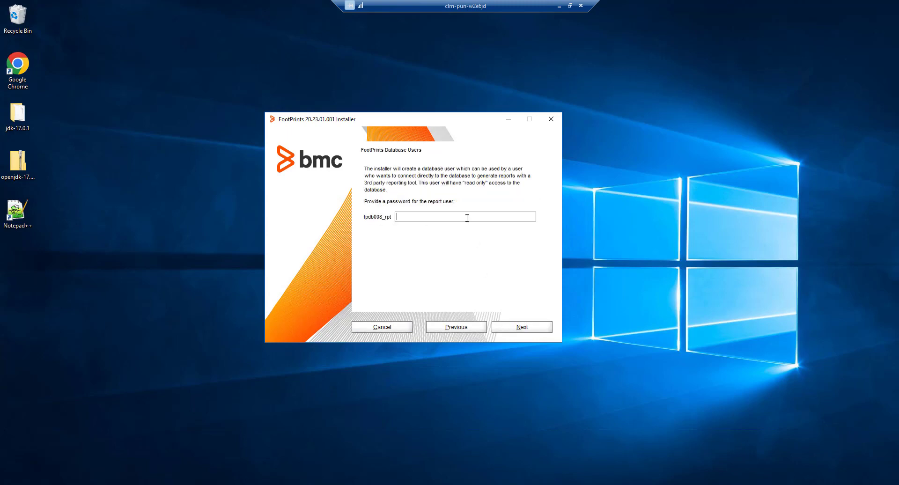
key(ctrl+v)
click(519, 327)
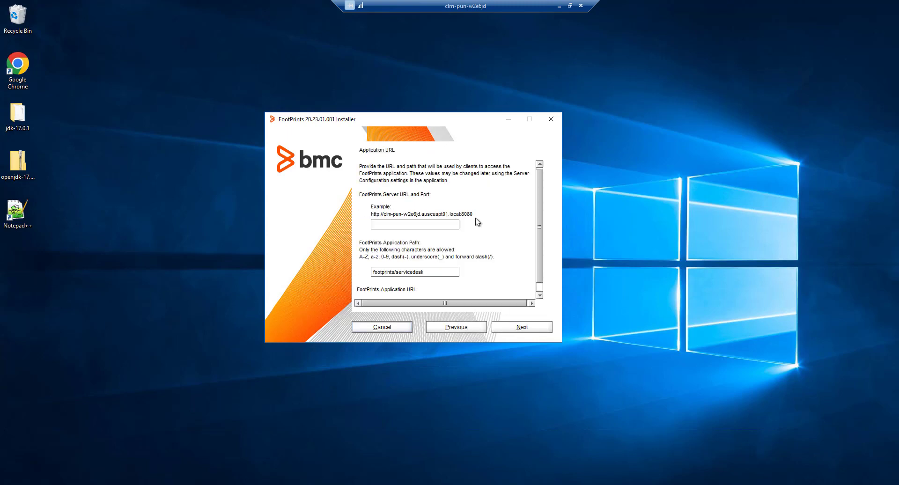
Copy the example server URL into the FootPrints Server URL and Port field.
drag(473, 215, 400, 214)
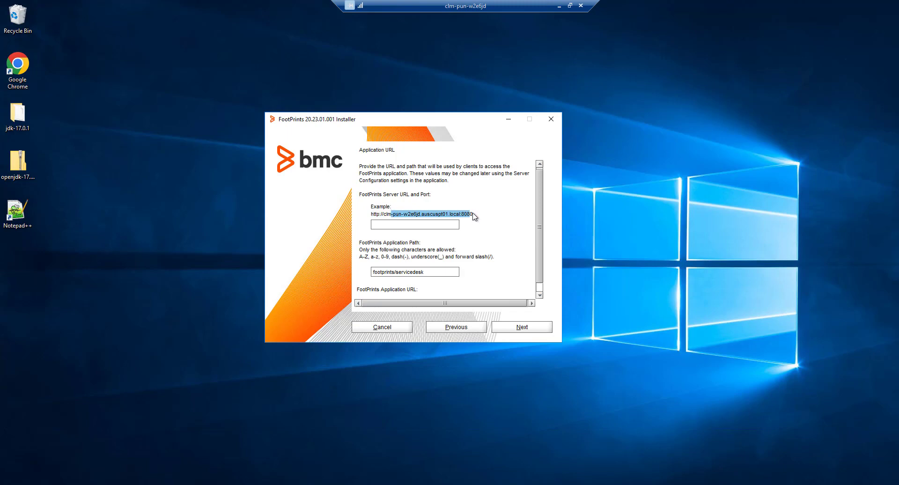
drag(473, 216, 369, 212)
key(ctrl+c)
scroll(542, 251, down, 2)
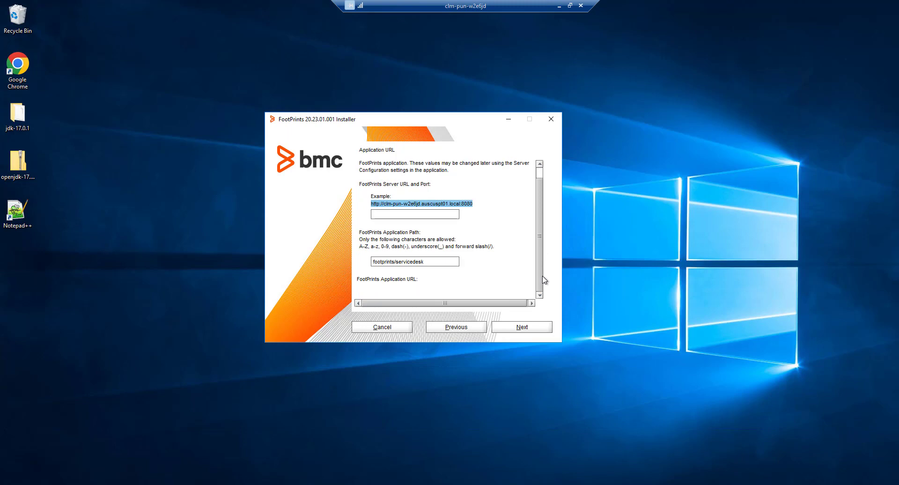
click(411, 214)
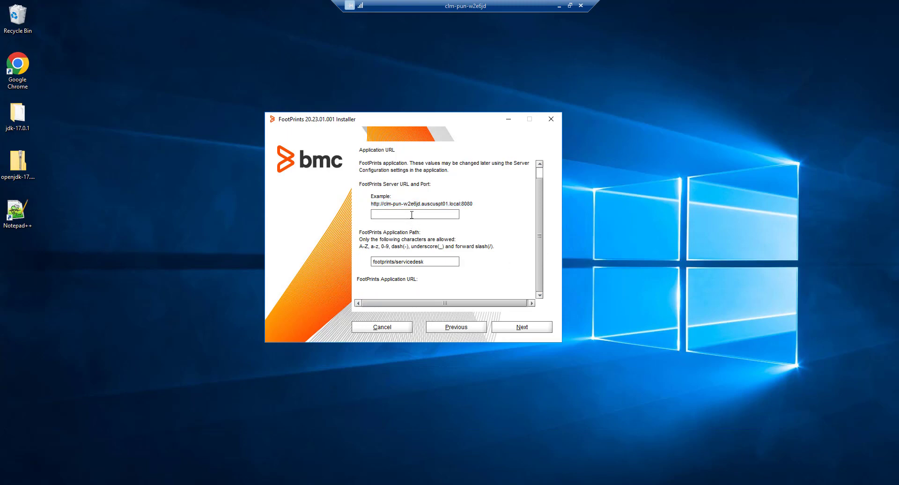
key(ctrl+v)
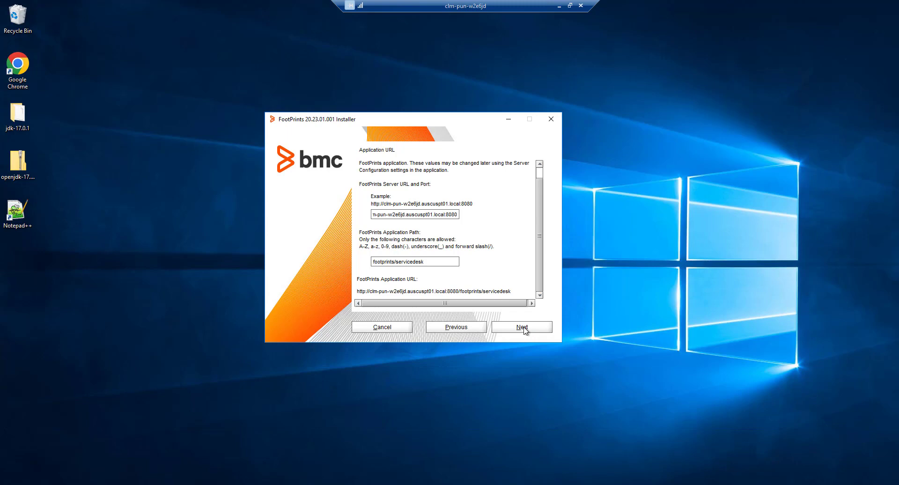
Check the application URL ending in :8080/footprints/servicedesk and proceed to the Ready to Install summary.
drag(510, 292, 374, 291)
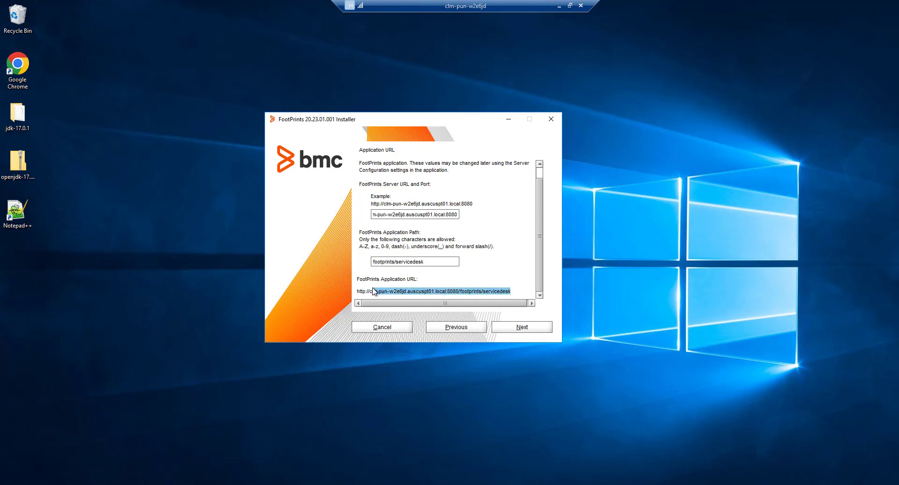
click(516, 290)
drag(516, 291, 367, 293)
click(517, 292)
click(528, 332)
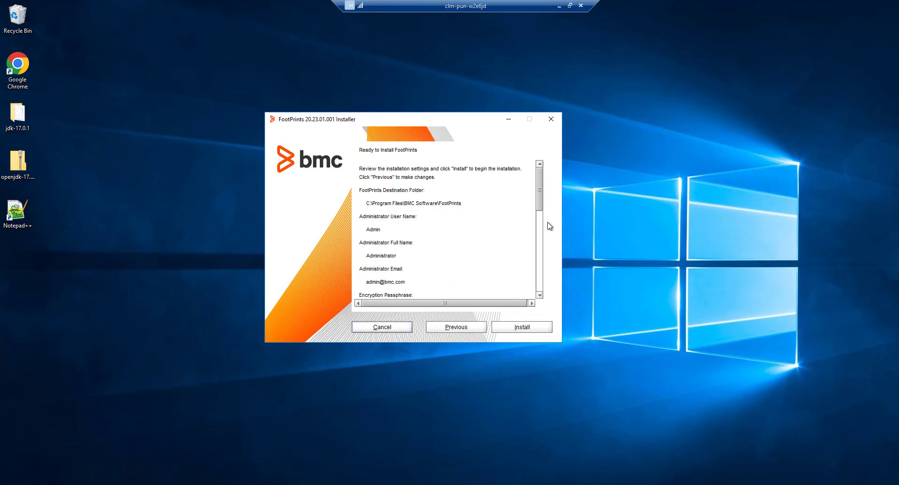
Review the Ready to Install summary and install FootPrints until the Installation Summary confirms success.
drag(541, 206, 534, 304)
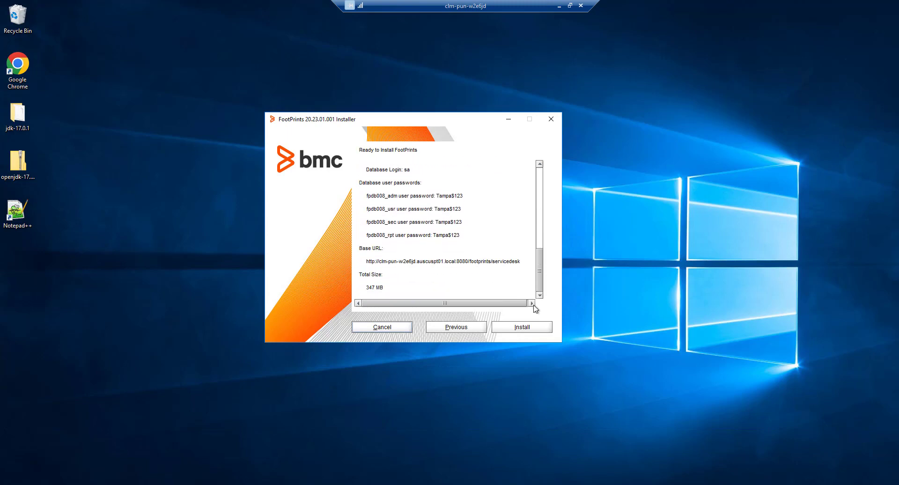
click(519, 328)
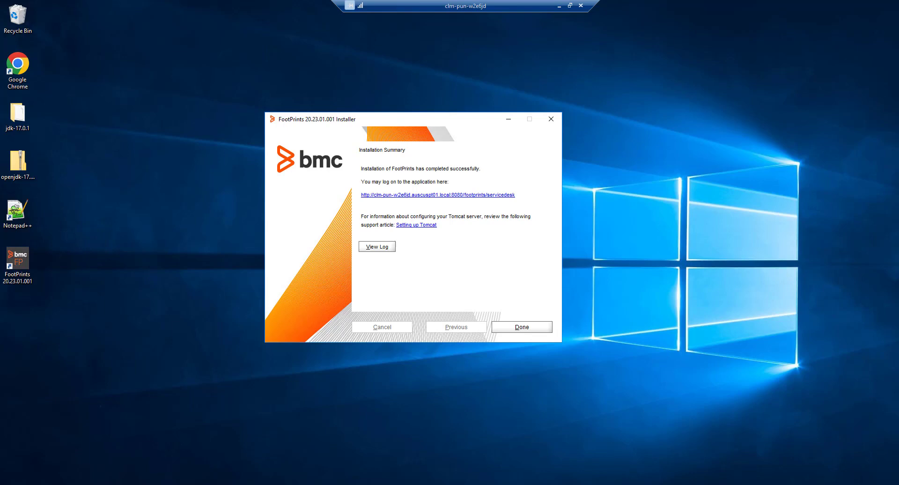
Close the finished installer and launch FootPrints 20.23.01.001 from its desktop shortcut.
click(519, 328)
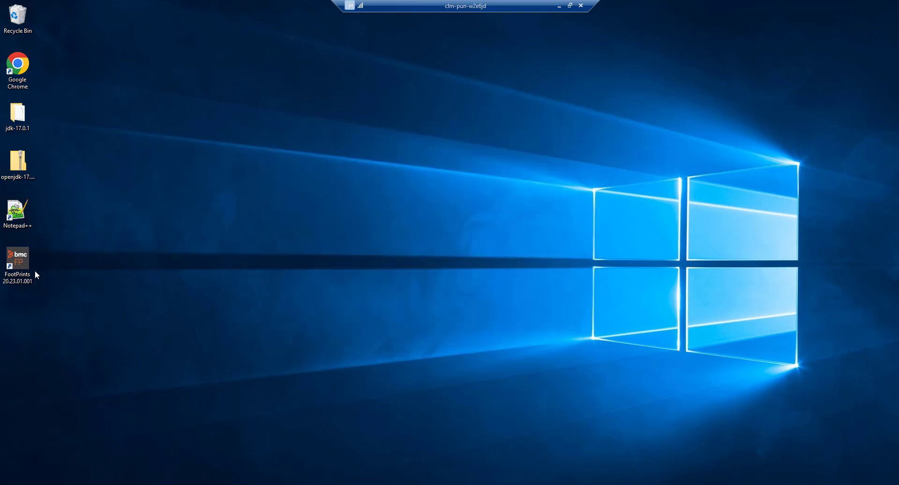
click(24, 262)
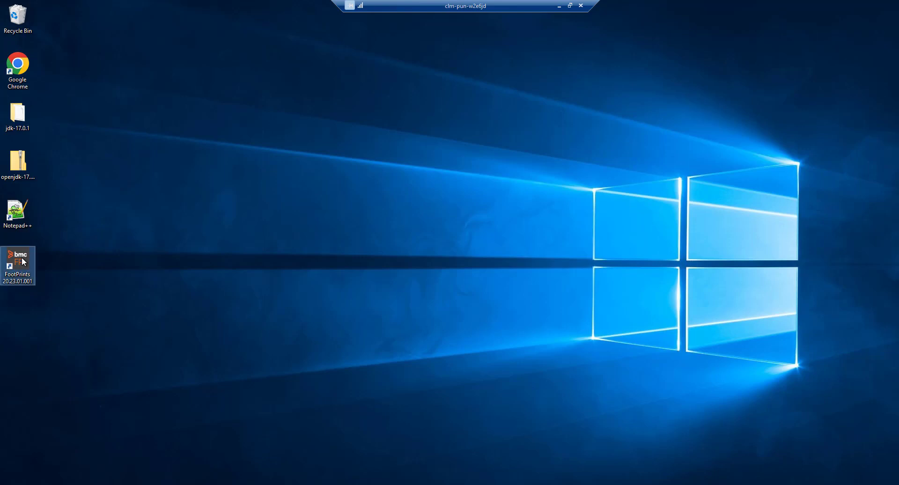
double_click(24, 261)
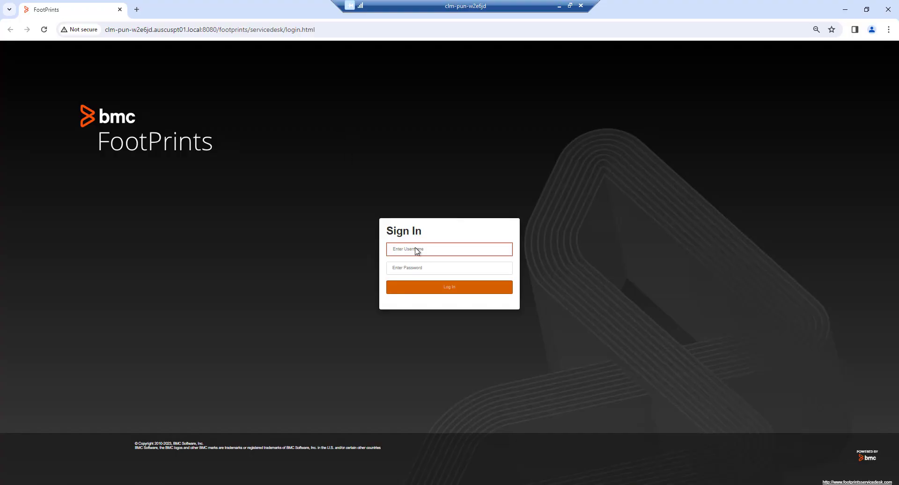
Sign in on the FootPrints Sign In page with the administrator username and password.
click(416, 248)
text(admin)
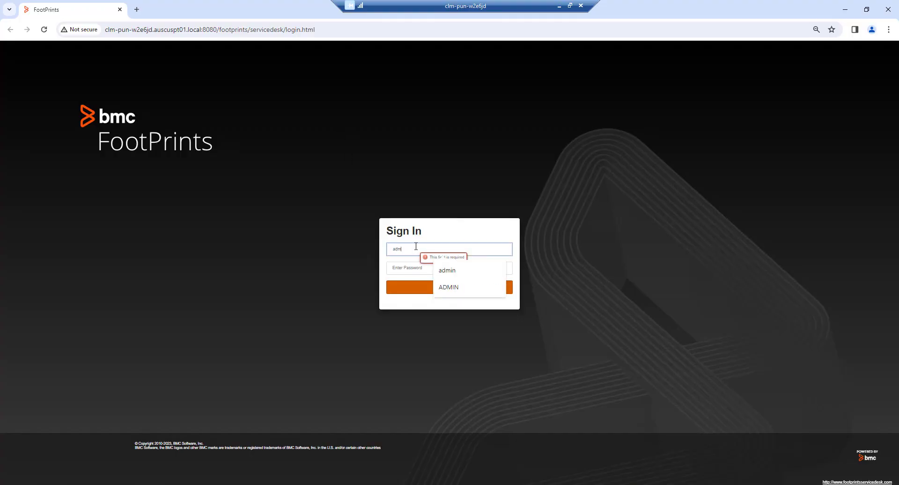
key(Tab)
text(•)
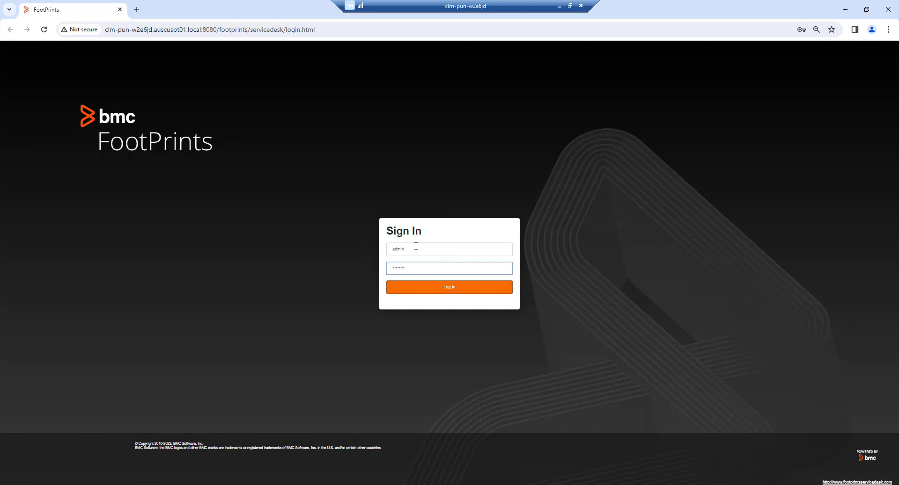
key(Return)
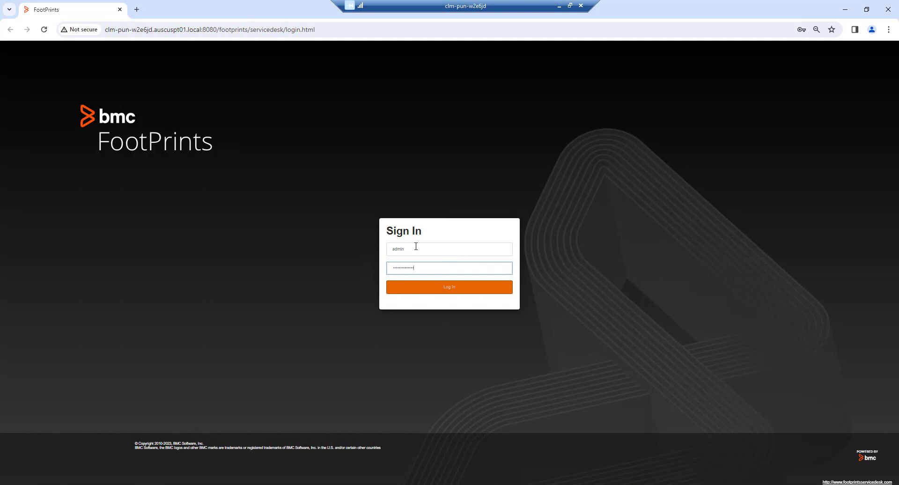